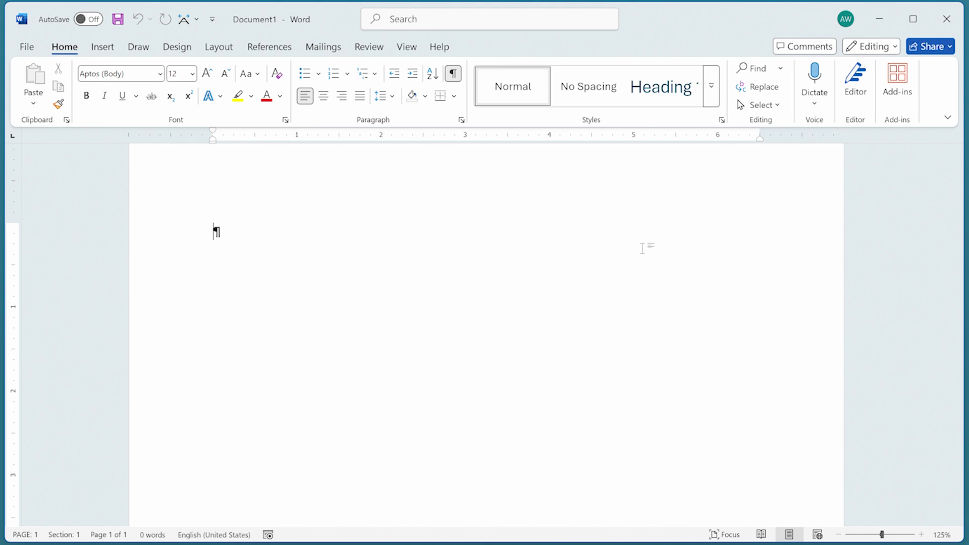
Step: Examine the AutoCorrect settings in the proofing options, including replacing text as you type, and leave without changes
{"action": "left_click", "coordinate": [18, 48]}
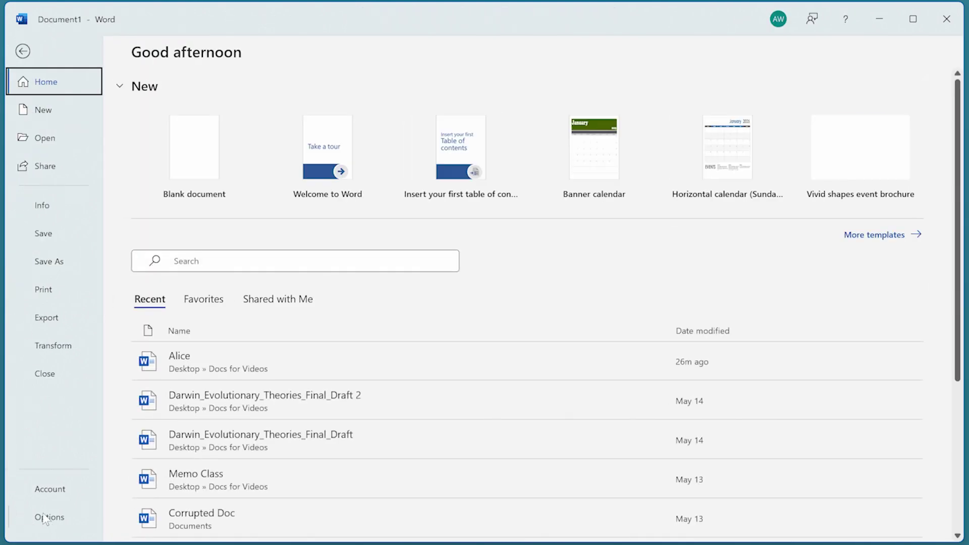
{"action": "left_click", "coordinate": [45, 519]}
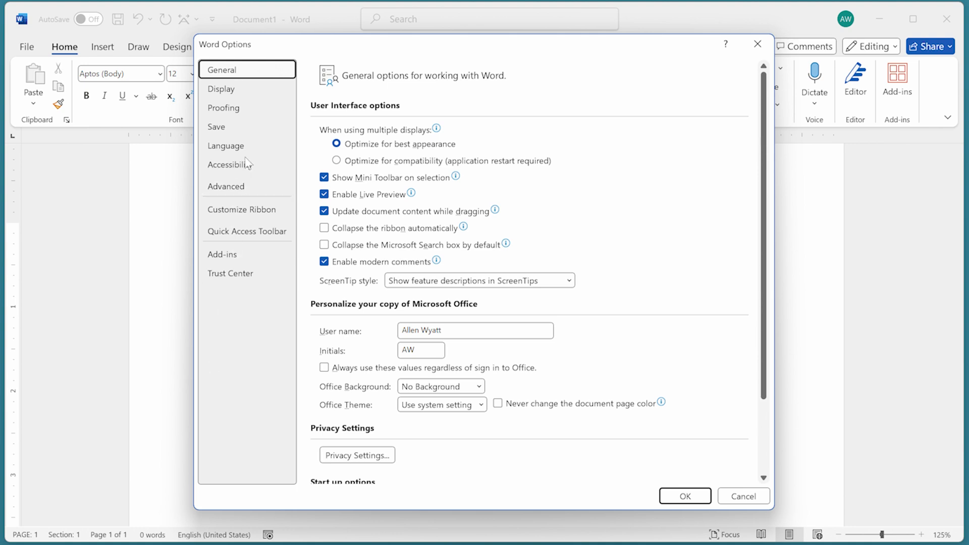
{"action": "left_click", "coordinate": [251, 115]}
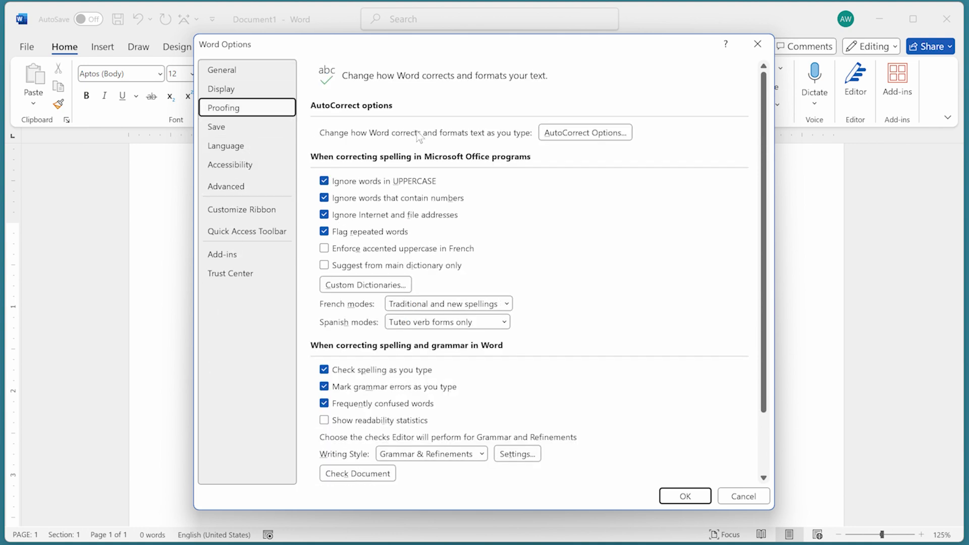
{"action": "left_click", "coordinate": [605, 138]}
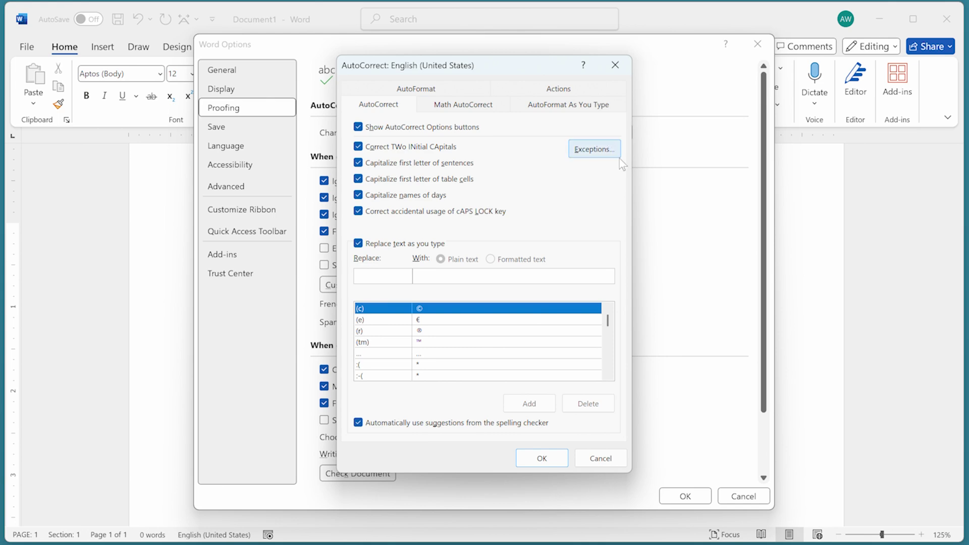
{"action": "left_click", "coordinate": [601, 459]}
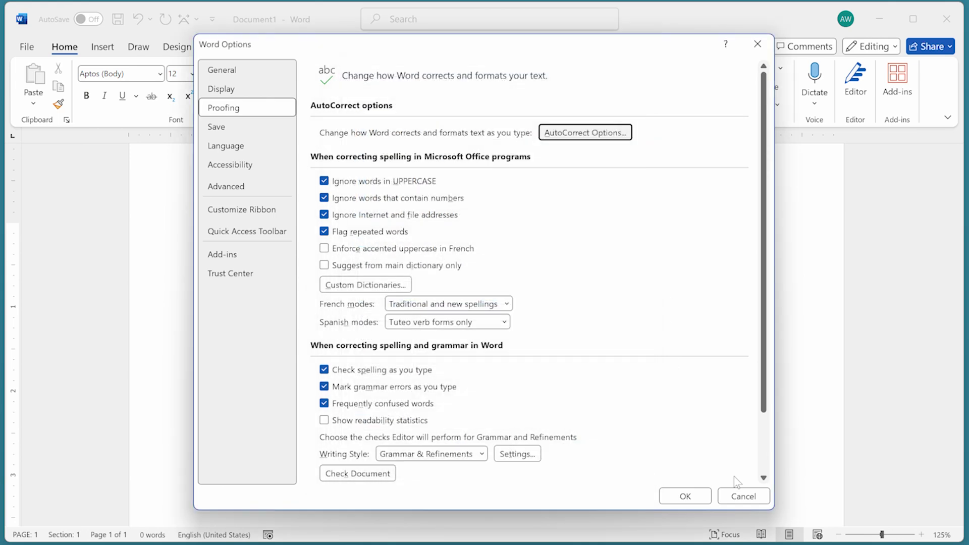
{"action": "left_click", "coordinate": [743, 496]}
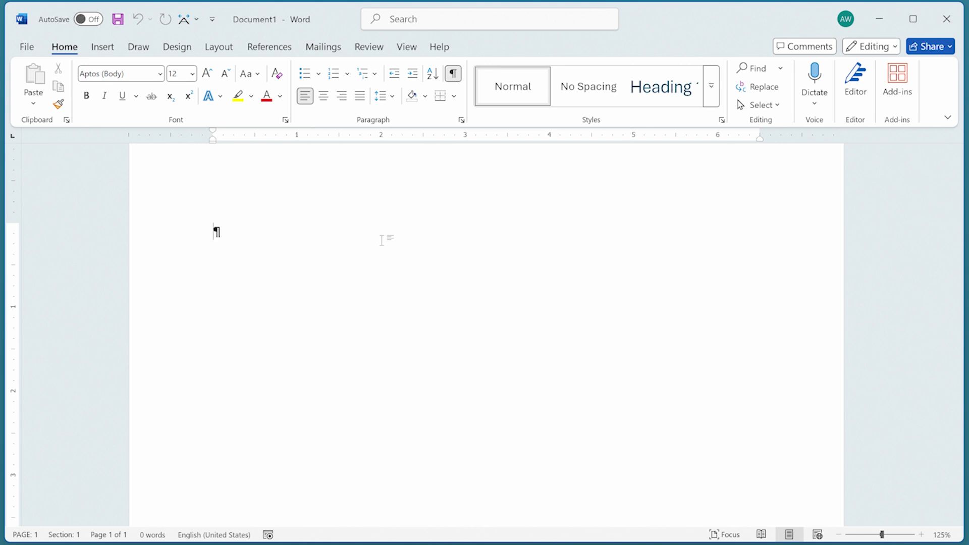
Step: Generate default placeholder text in the blank document with =rand()
{"action": "type", "text": "="}
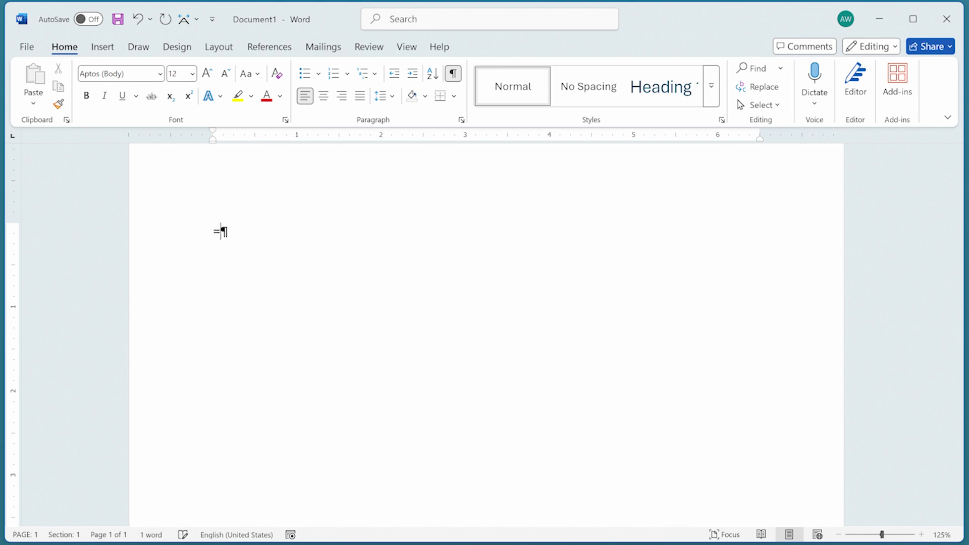
{"action": "type", "text": "rand()"}
{"action": "key", "text": "Return"}
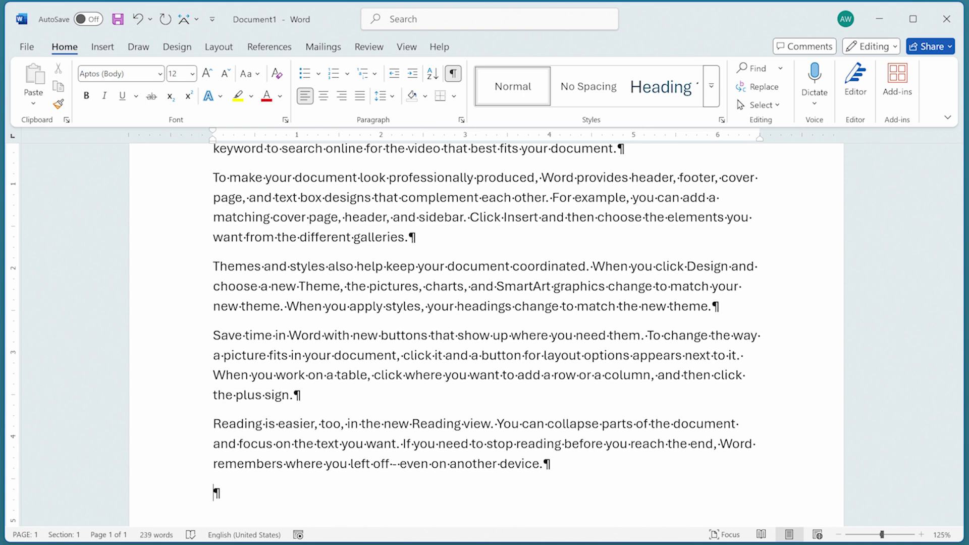
Step: Undo the generated text and change the function to =rand(9,7) to produce nine paragraphs of seven sentences each
{"action": "key", "text": "ctrl+z"}
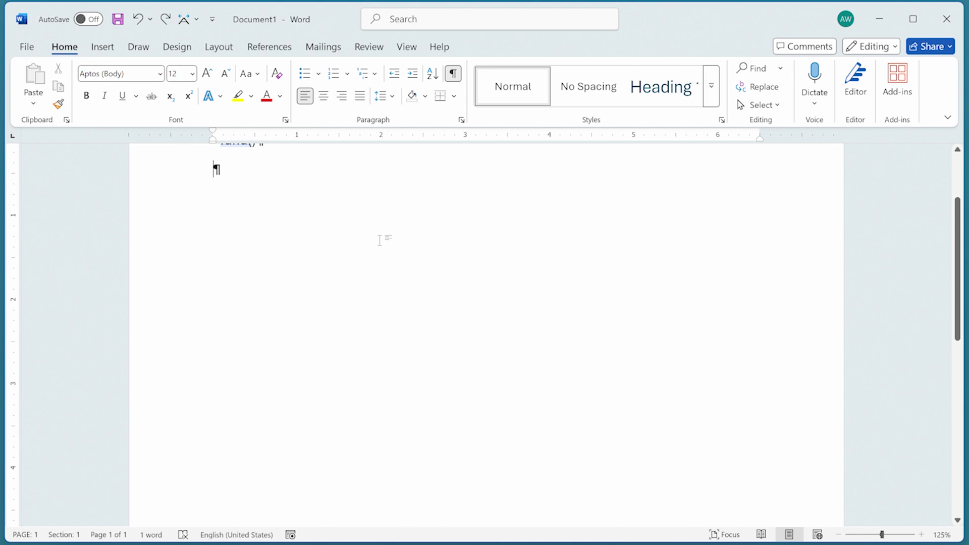
{"action": "scroll", "coordinate": [380, 240], "scroll_direction": "up", "scroll_amount": 3}
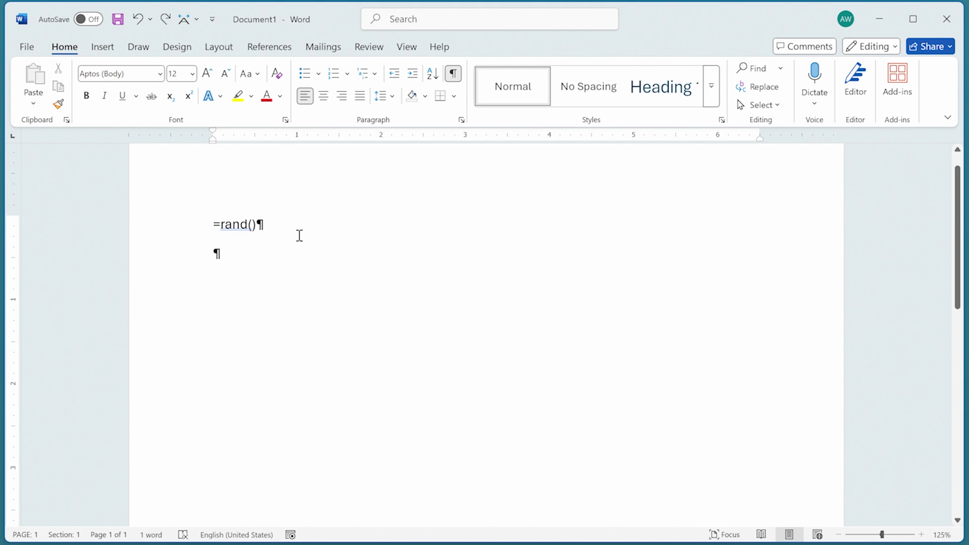
{"action": "left_click", "coordinate": [253, 225]}
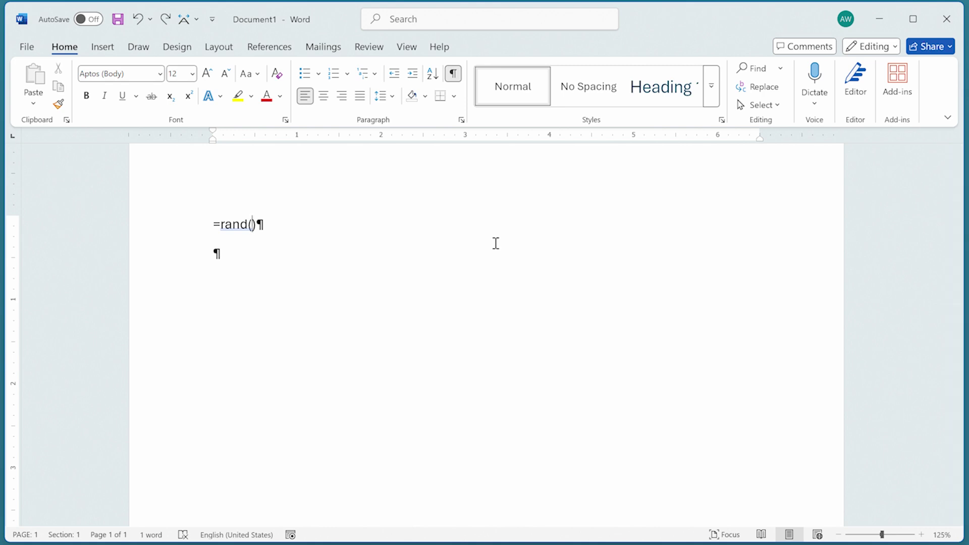
{"action": "type", "text": "9,7"}
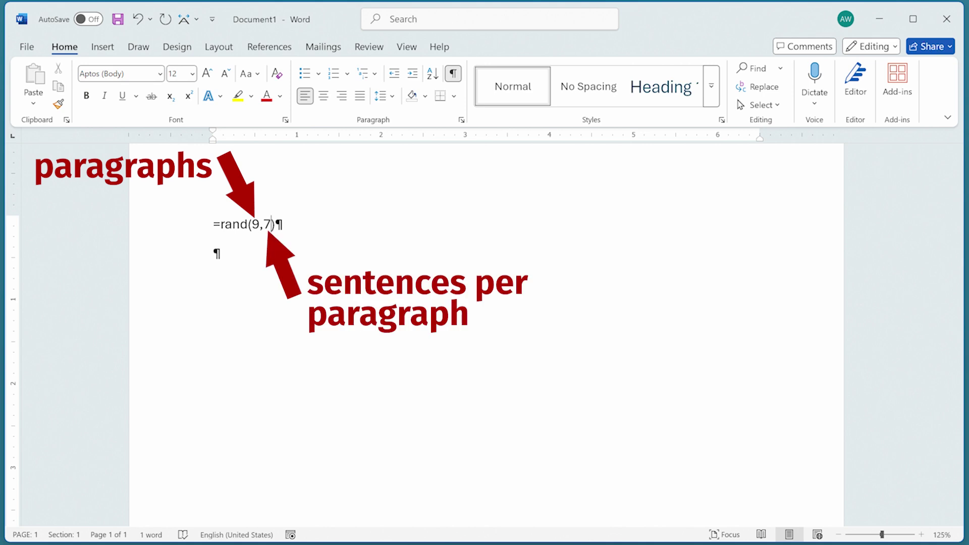
{"action": "key", "text": "End"}
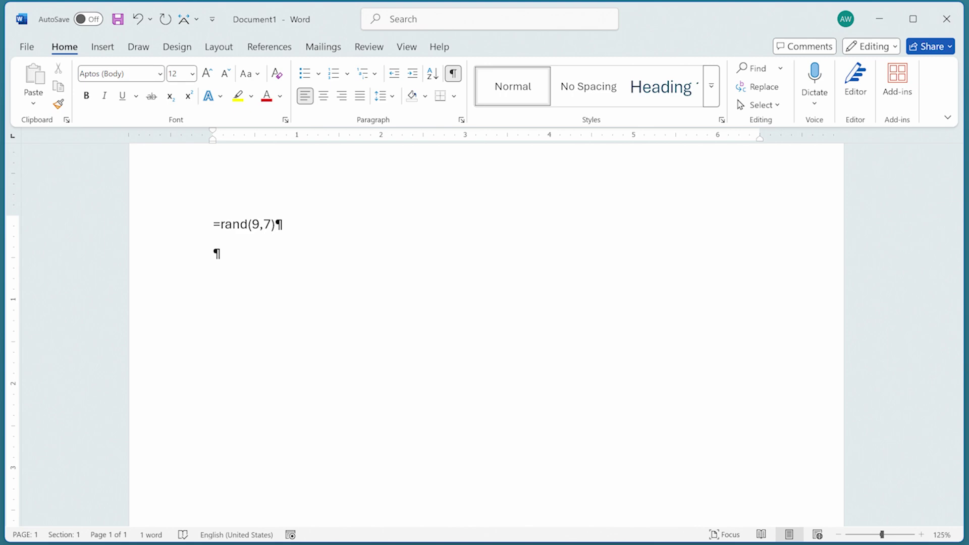
{"action": "key", "text": "Return"}
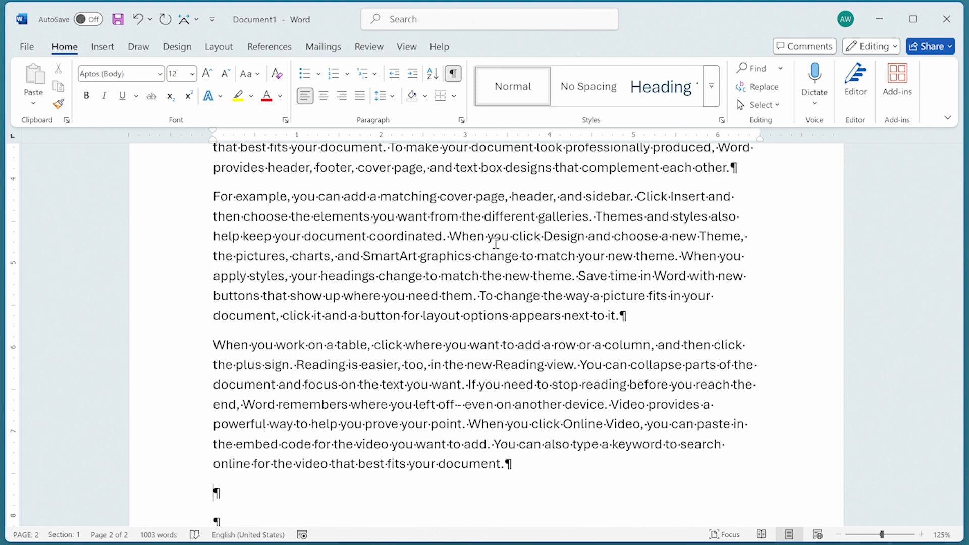
Step: Undo the generated paragraphs and change the function to =rand.old(9,7) to produce the older-style sample text
{"action": "key", "text": "ctrl+z"}
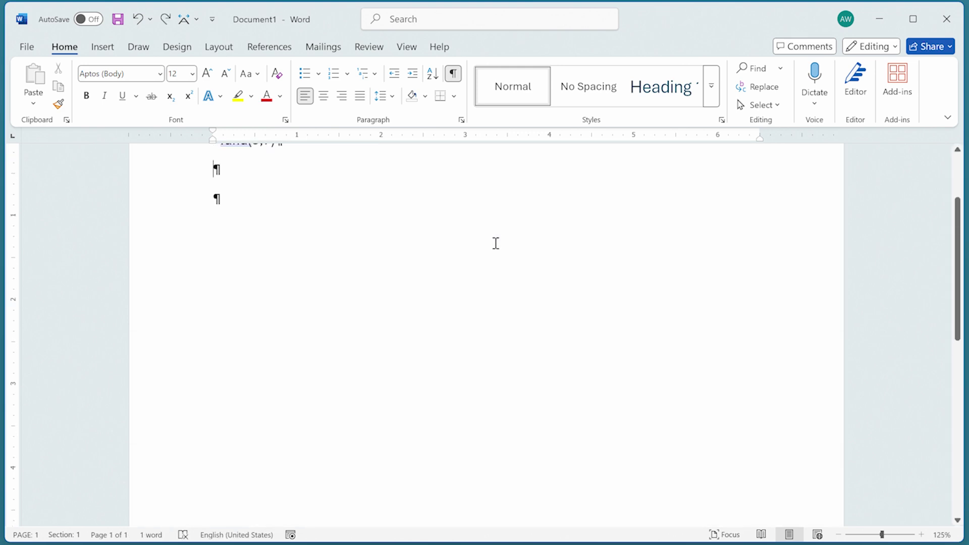
{"action": "key", "text": "Up"}
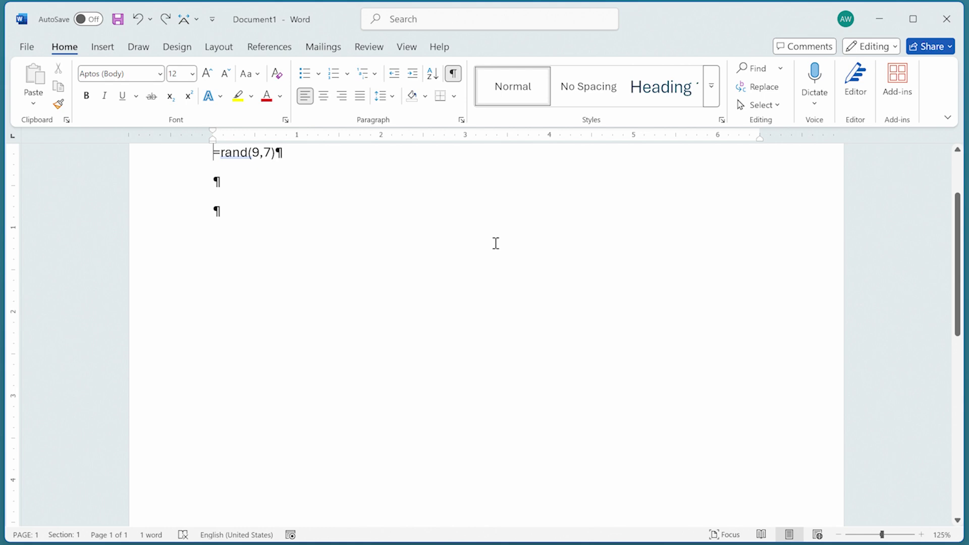
{"action": "key", "text": "Right"}
{"action": "key", "text": "Right"}
{"action": "key", "text": "Right"}
{"action": "key", "text": "Right"}
{"action": "key", "text": "Right"}
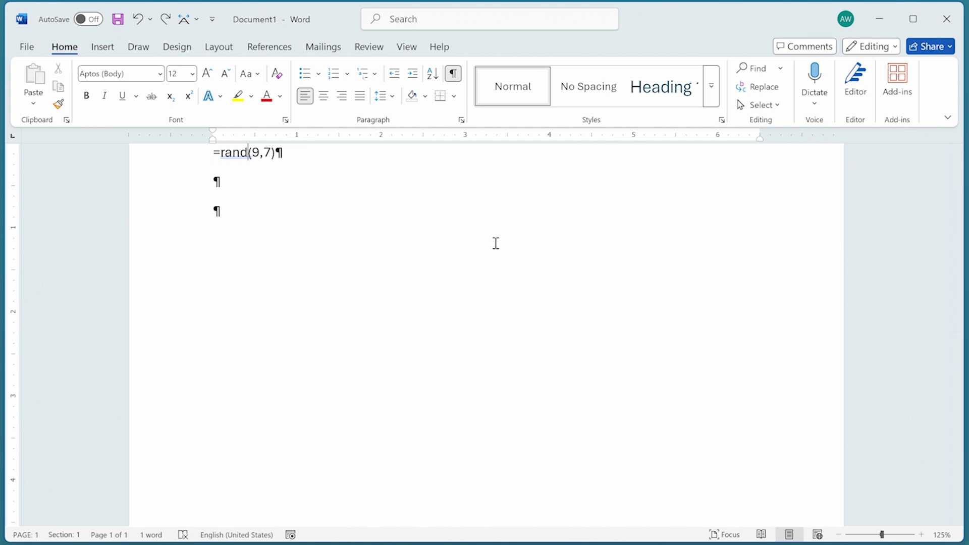
{"action": "type", "text": ".old"}
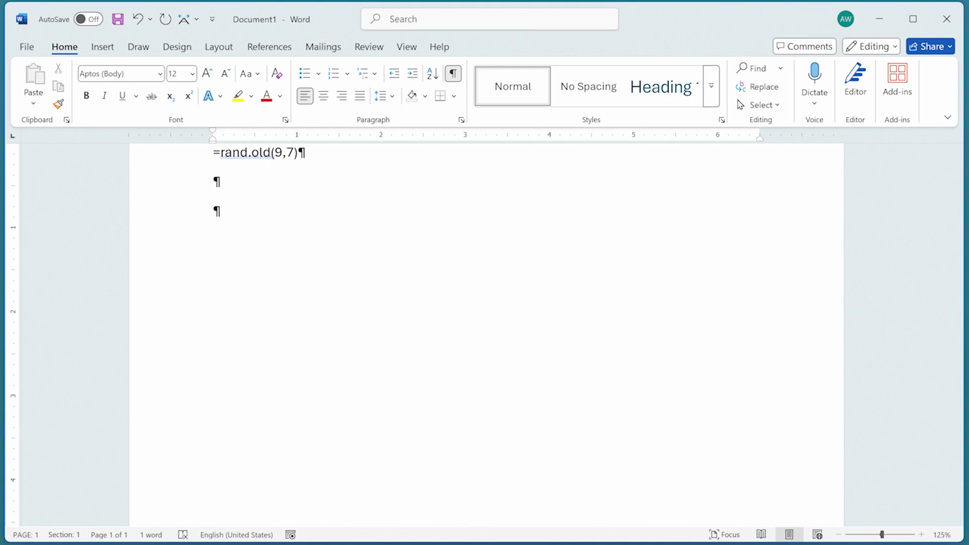
{"action": "key", "text": "Right"}
{"action": "key", "text": "Right"}
{"action": "key", "text": "Right"}
{"action": "key", "text": "Right"}
{"action": "key", "text": "Right"}
{"action": "key", "text": "Return"}
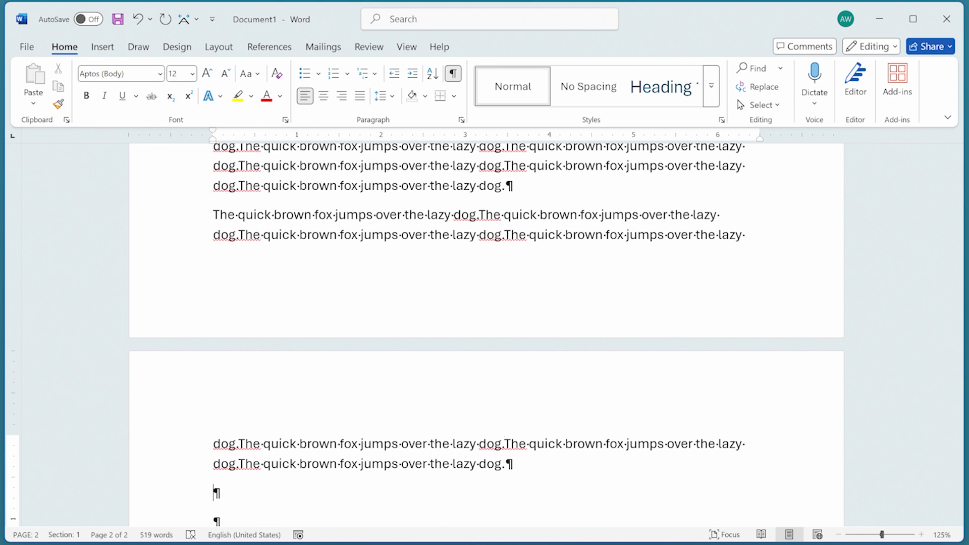
Step: Undo the repeated fox sentences and replace the =rand.old(9,7) line with Latin placeholder text generated by =lorem()
{"action": "key", "text": "ctrl+z"}
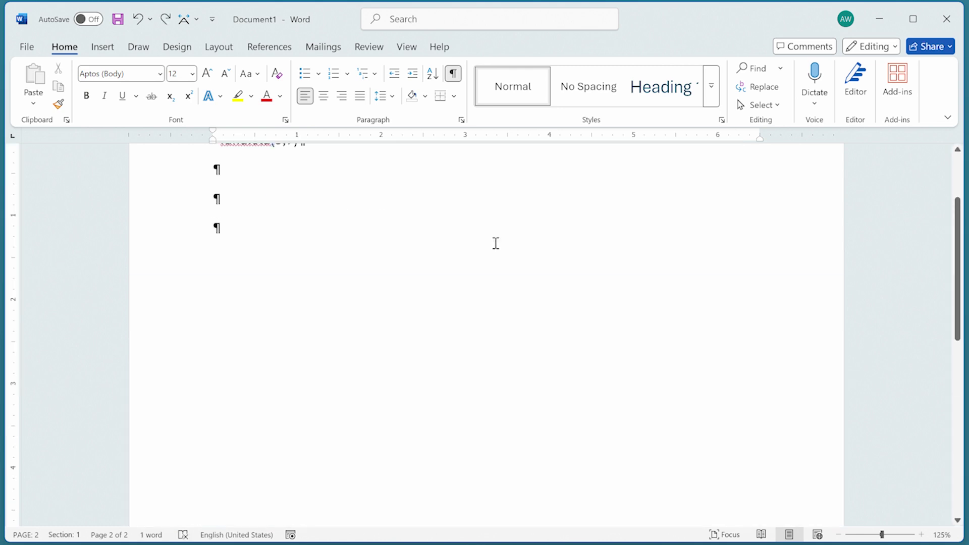
{"action": "key", "text": "Up"}
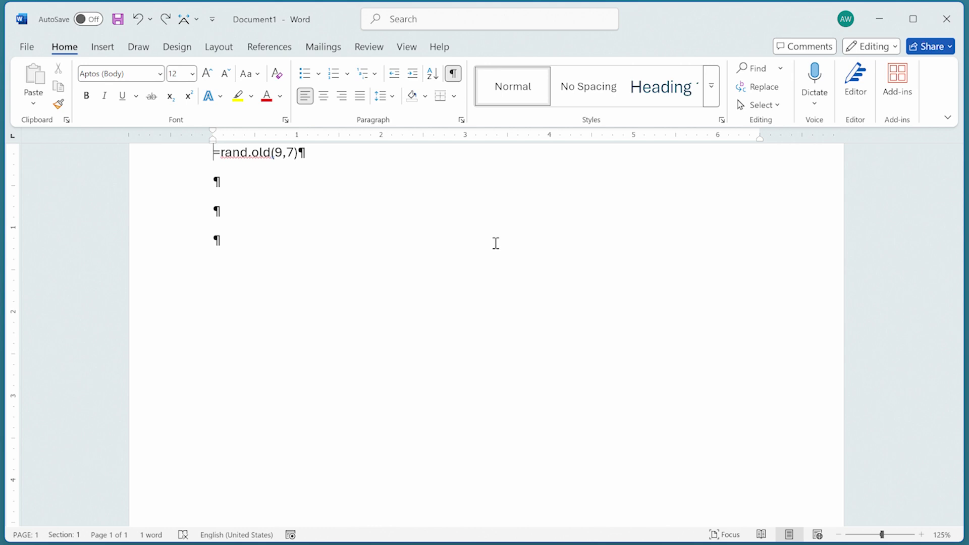
{"action": "key", "text": "shift+Down"}
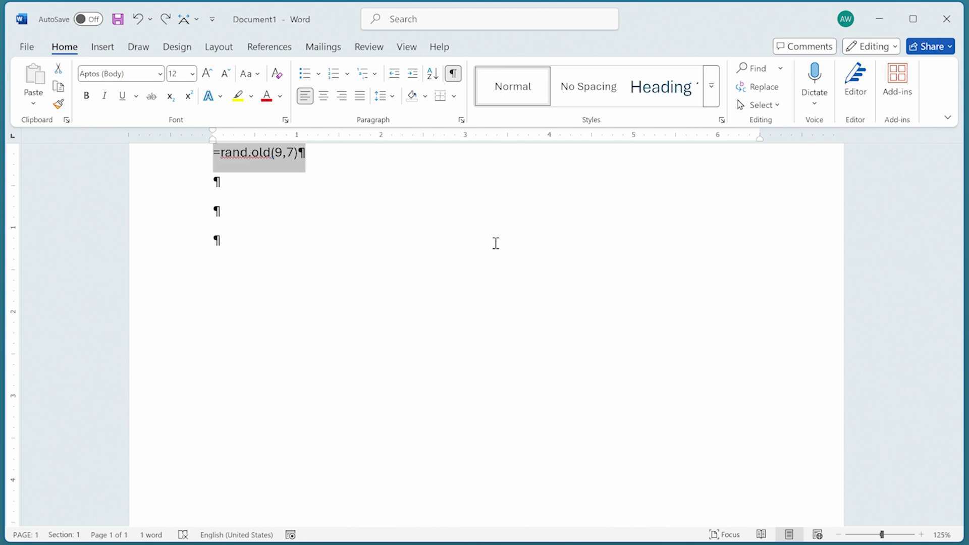
{"action": "key", "text": "Delete"}
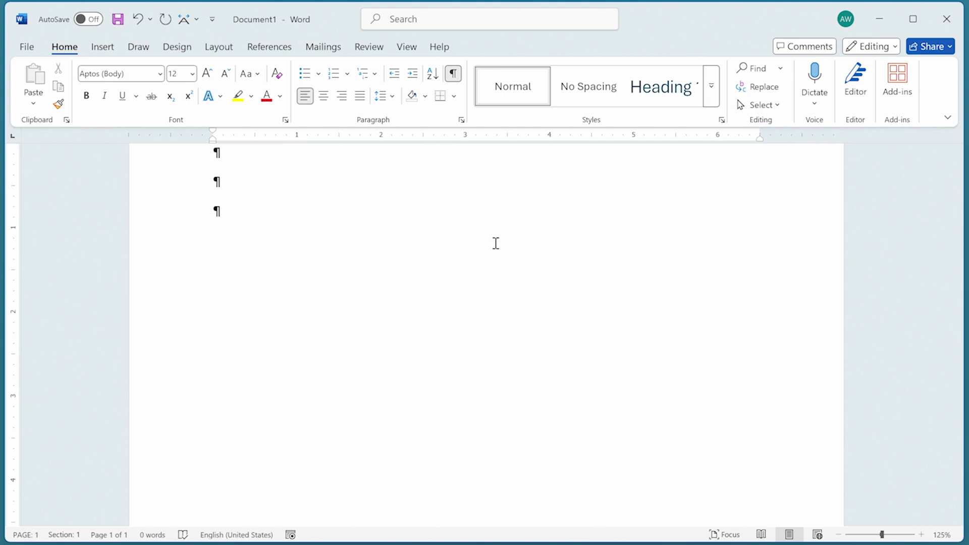
{"action": "type", "text": "=lorem()"}
{"action": "key", "text": "Return"}
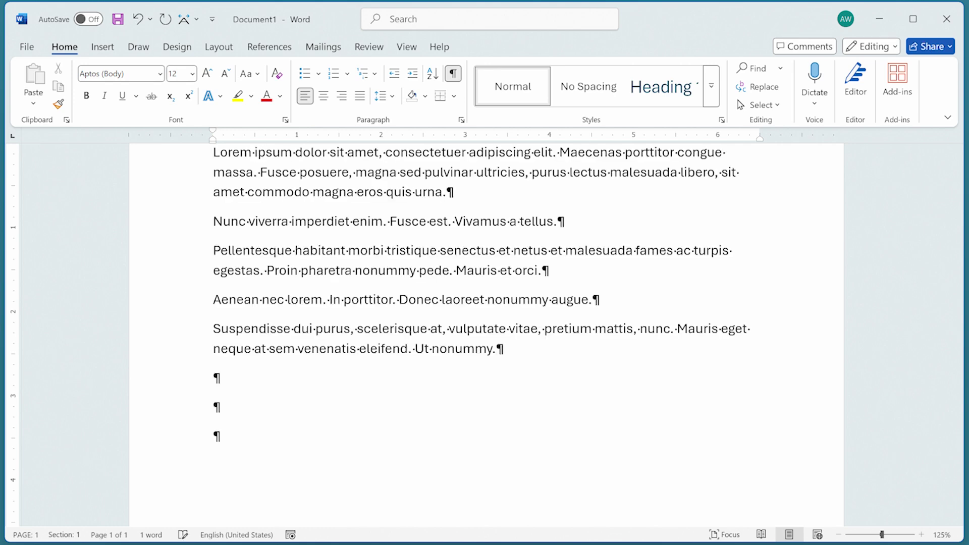